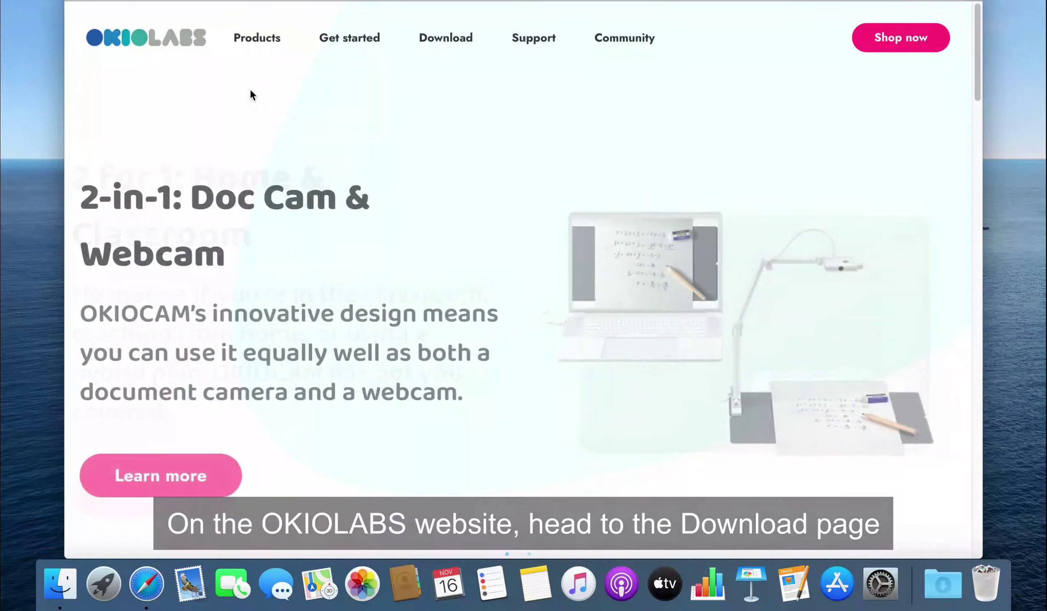
- Download the Mac OKIOCAM Snapshot and Recorder app from the site's Download page
left_click(434, 43)
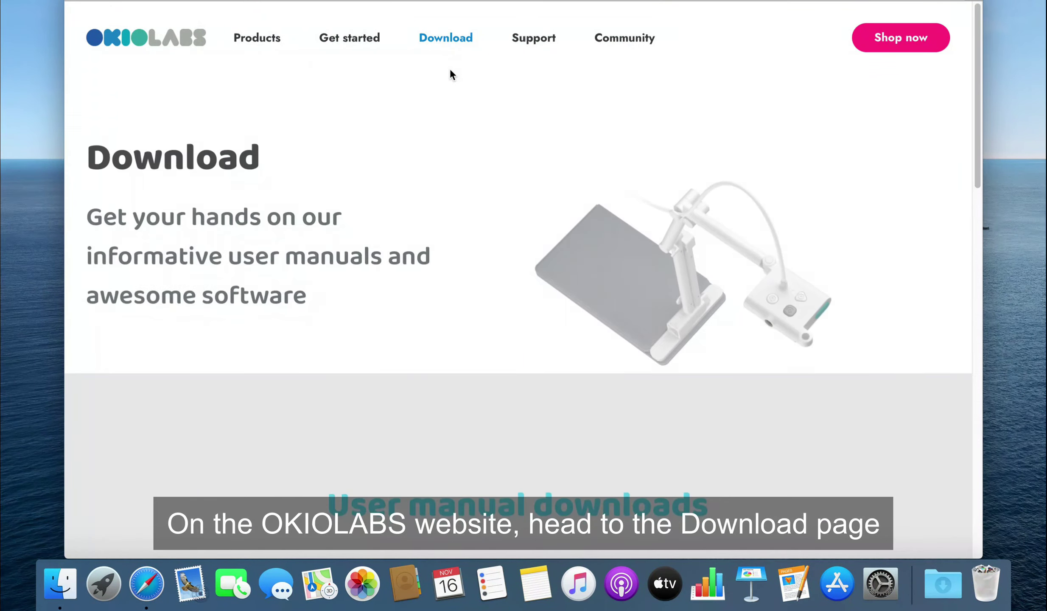
scroll(468, 155, "down", 5)
scroll(467, 164, "down", 3)
scroll(363, 210, "down", 3)
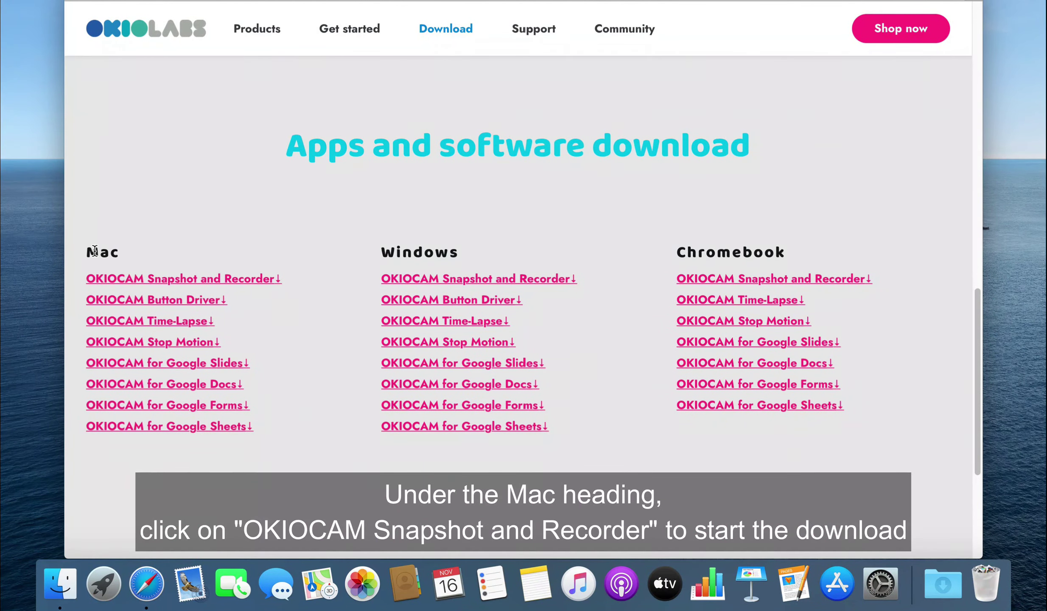
left_click(170, 278)
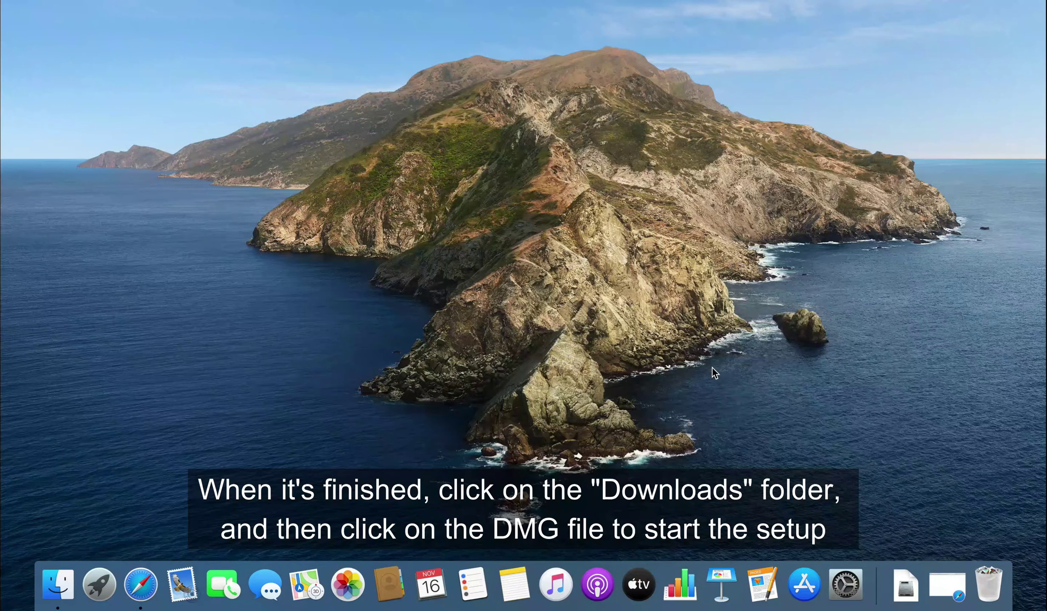
- Open the OKIOCAM Snapshot and Recorder 1.0.3 disk image from the Downloads stack
left_click(905, 585)
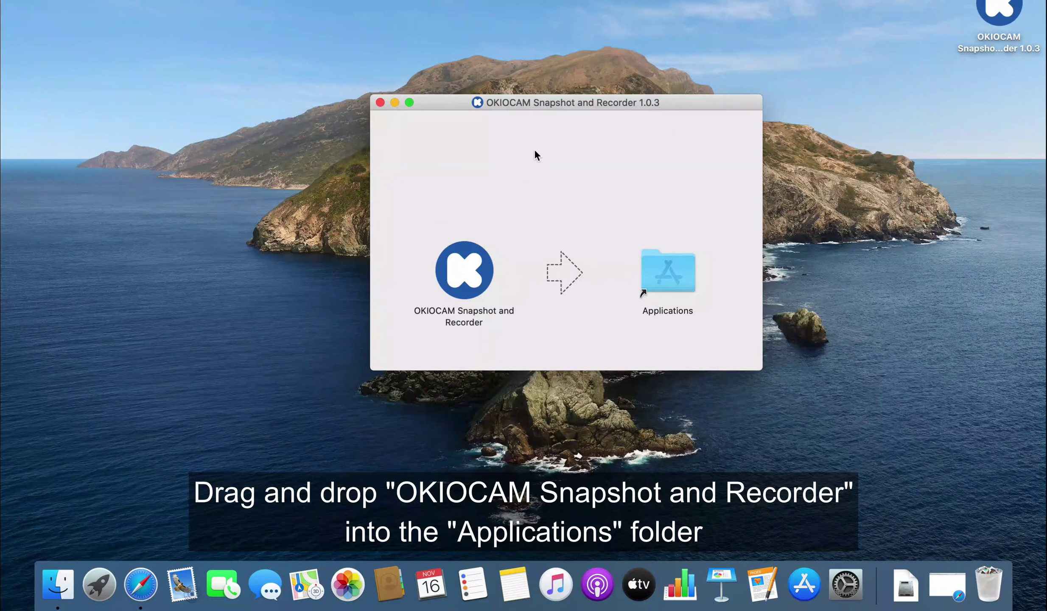
- Copy the OKIOCAM app onto the disk image's Applications folder, then open that folder
left_click_drag(472, 254, 685, 254)
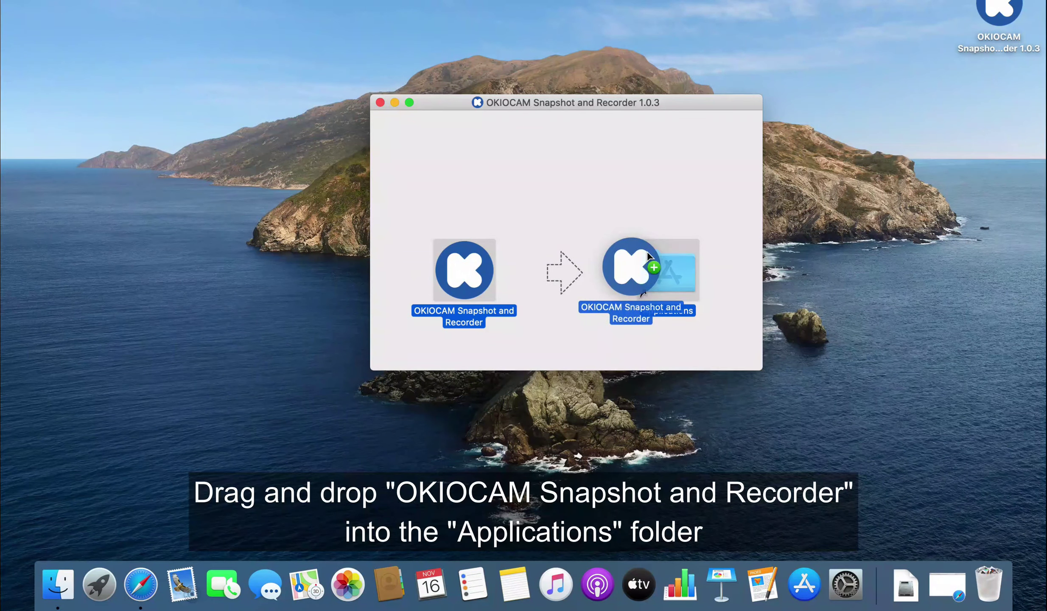
right_click(685, 261)
left_click(705, 262)
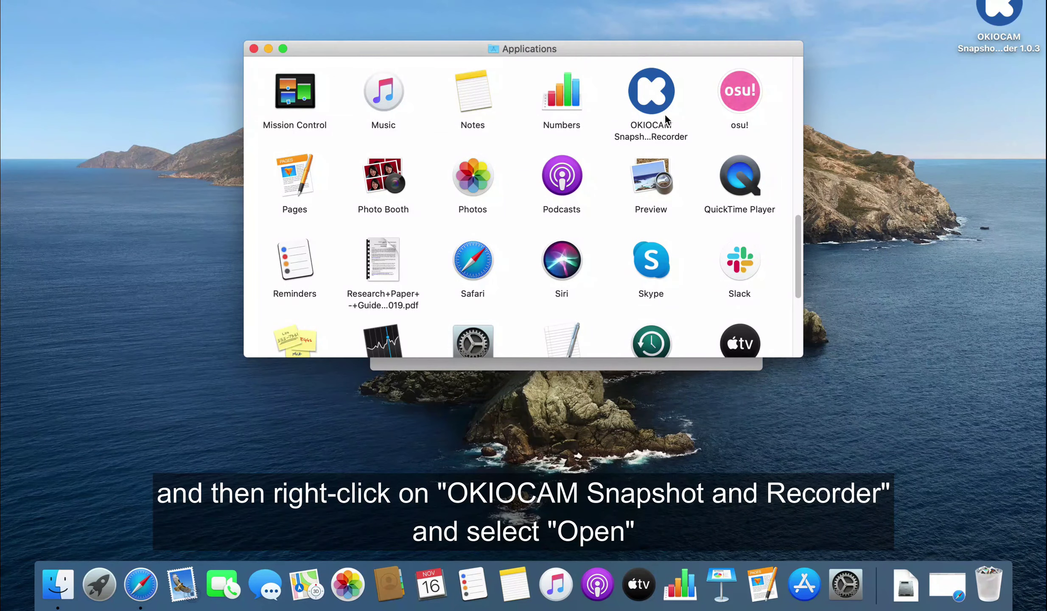
- Launch OKIOCAM, confirm the downloaded-app security prompt, and show its camera feed full screen
right_click(666, 100)
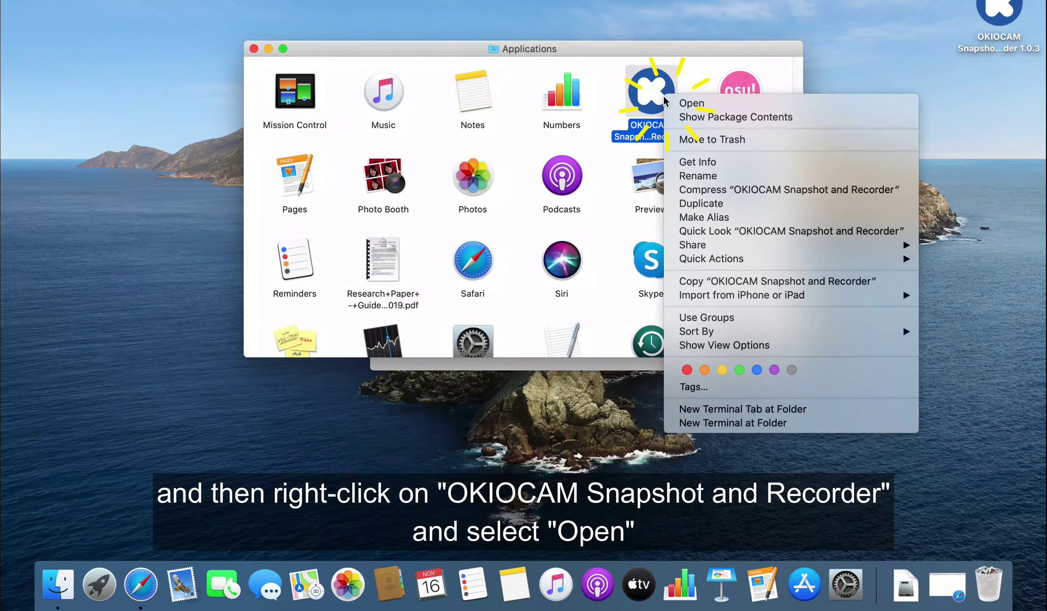
left_click(684, 103)
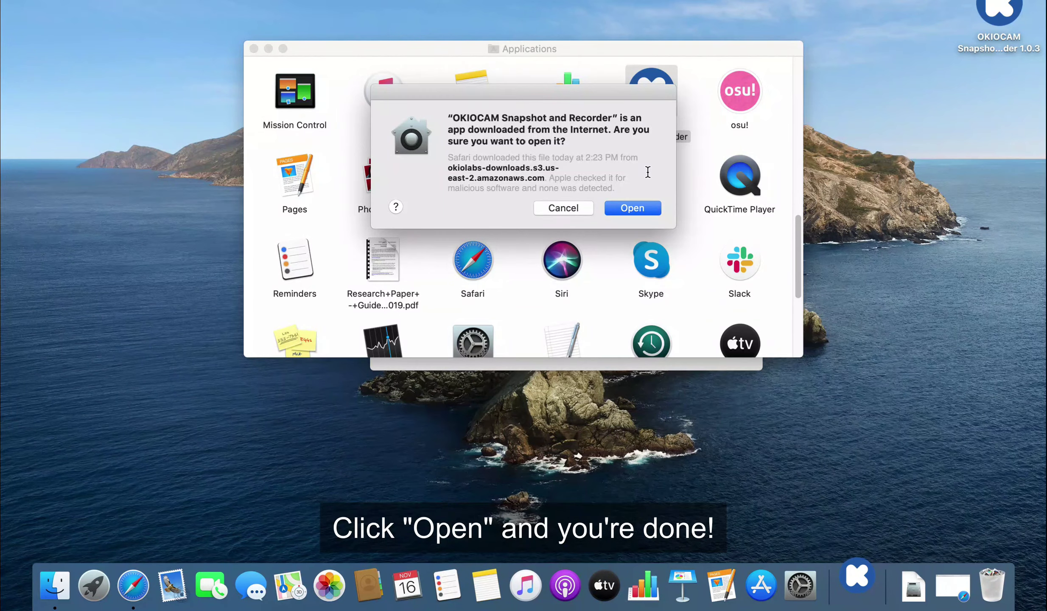
left_click(639, 209)
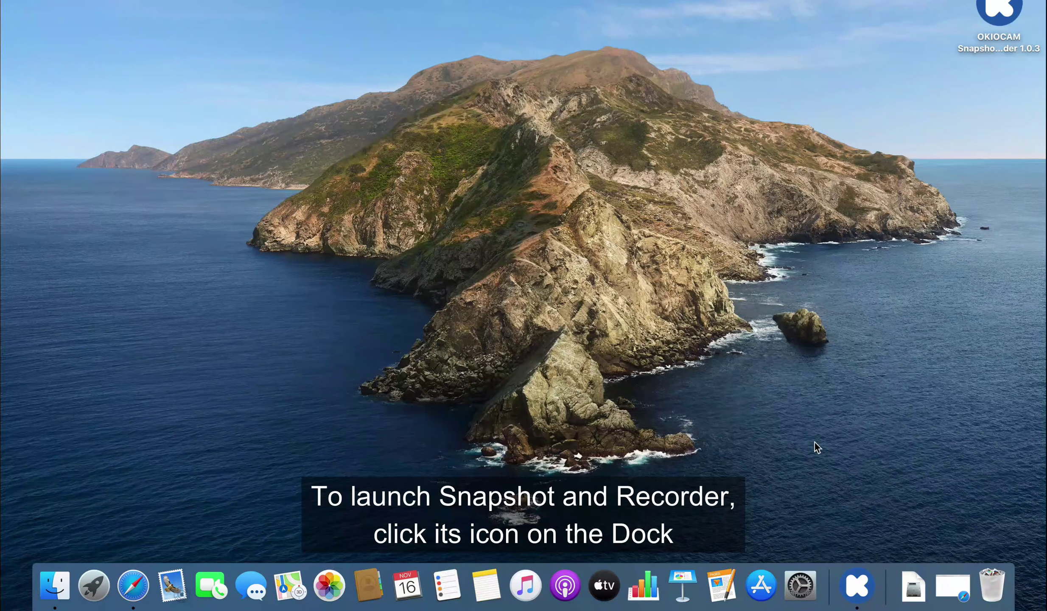
left_click(857, 584)
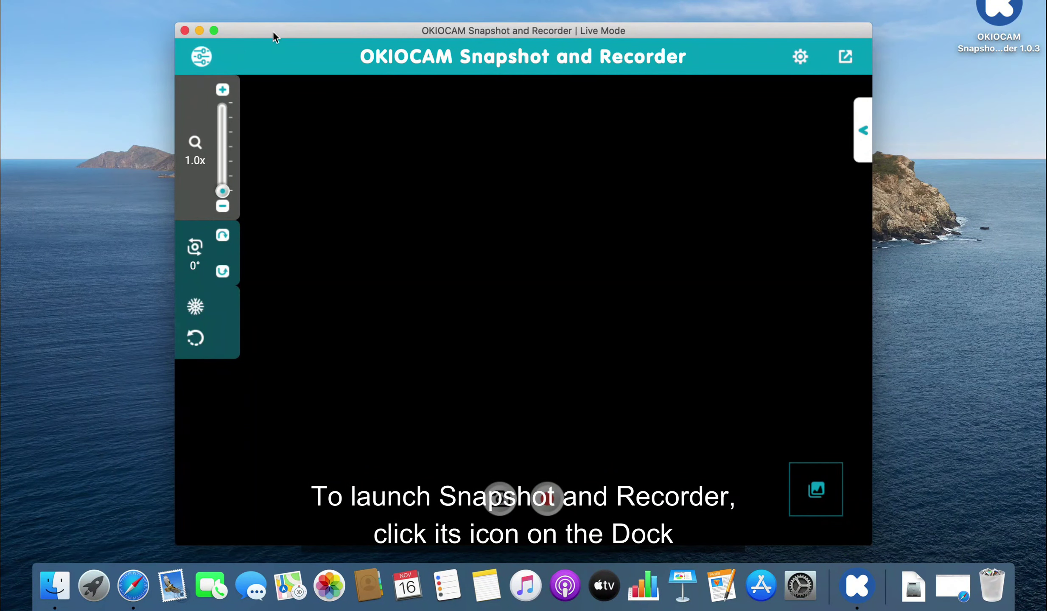
left_click(215, 30)
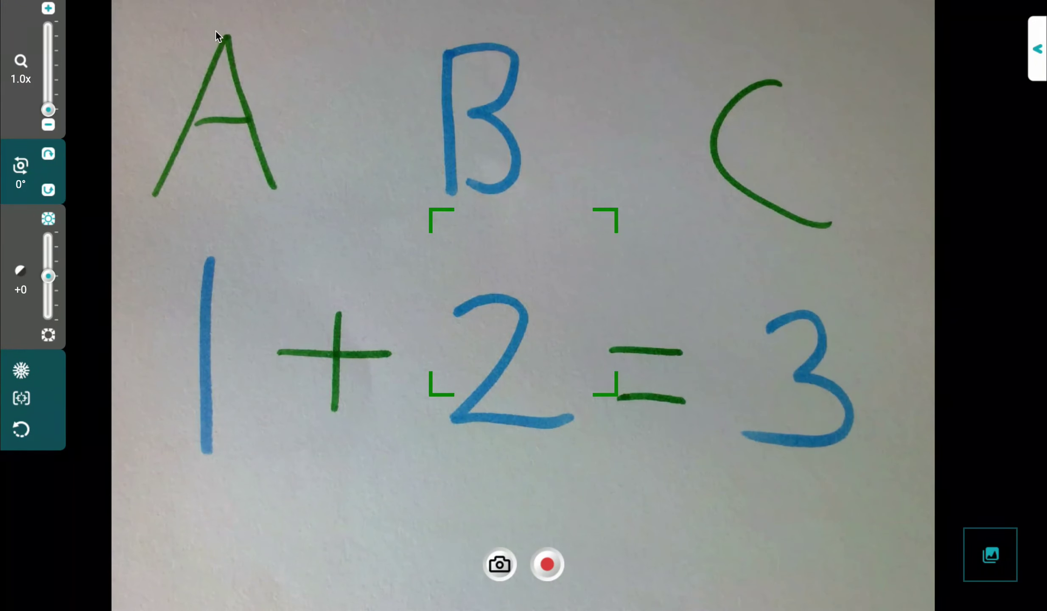